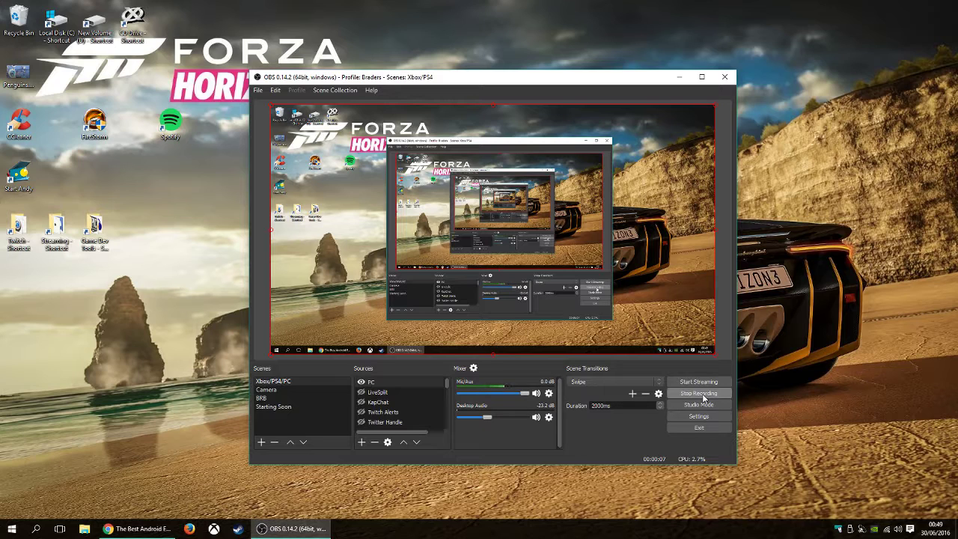
Step: Minimise the OBS Studio window to clear the view of the Windows desktop
click(678, 78)
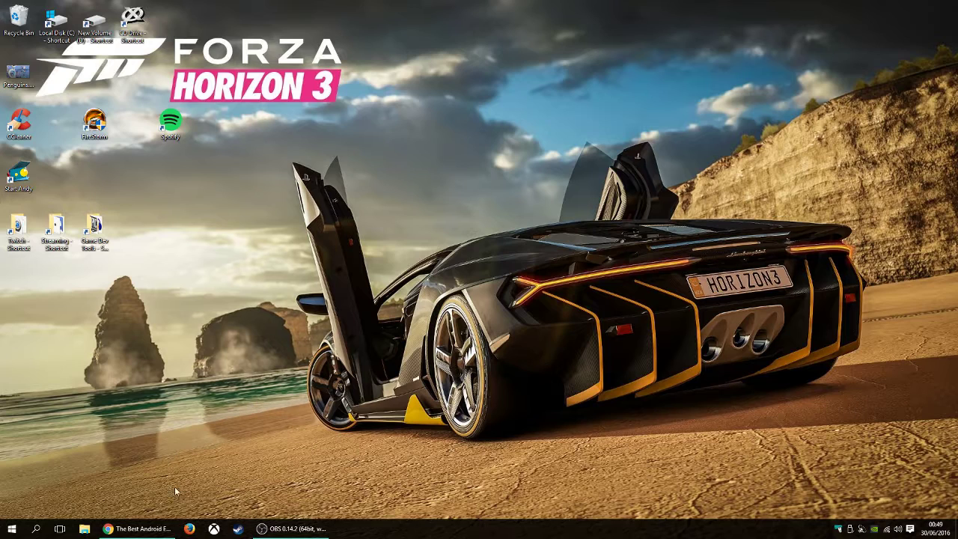
Step: Back in Chrome, cancel the Andy installer save and close the andyroid.net newsletter popup
click(153, 529)
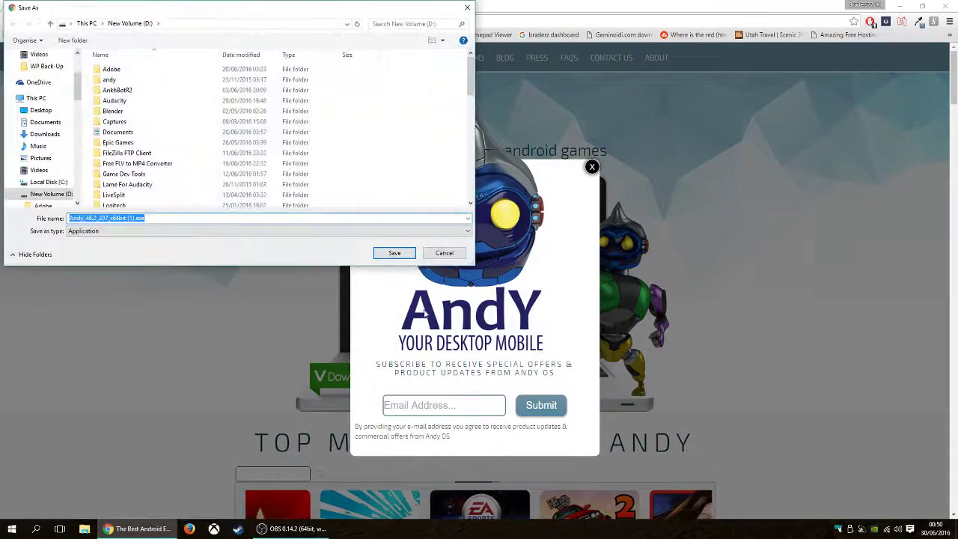
click(444, 252)
click(592, 167)
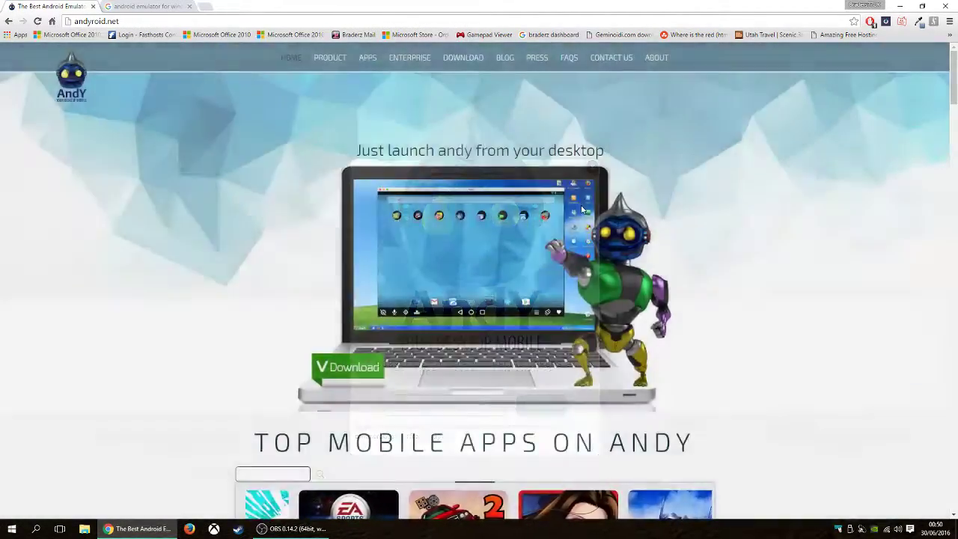
drag(171, 21, 69, 22)
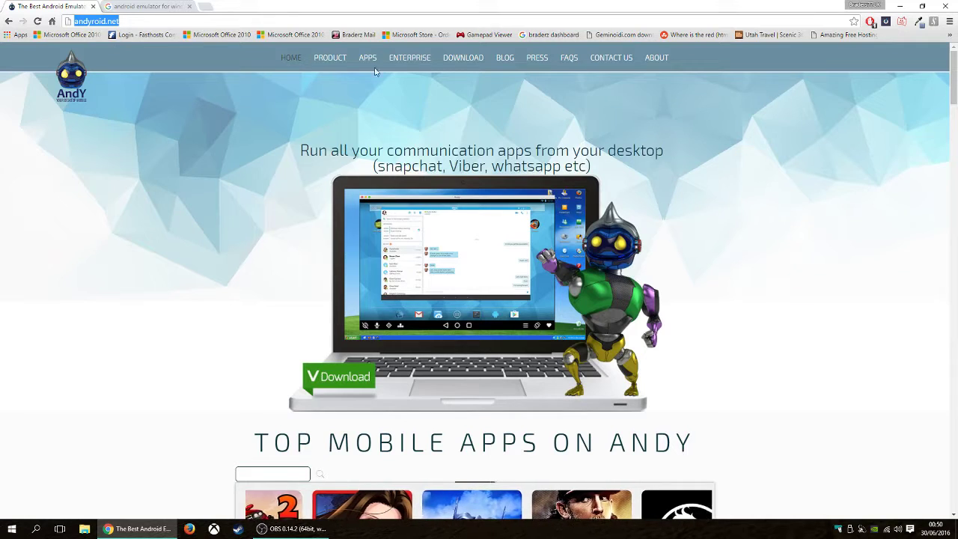
Step: Switch to the 'android emulator for windows' results tab, then minimise Chrome
click(147, 6)
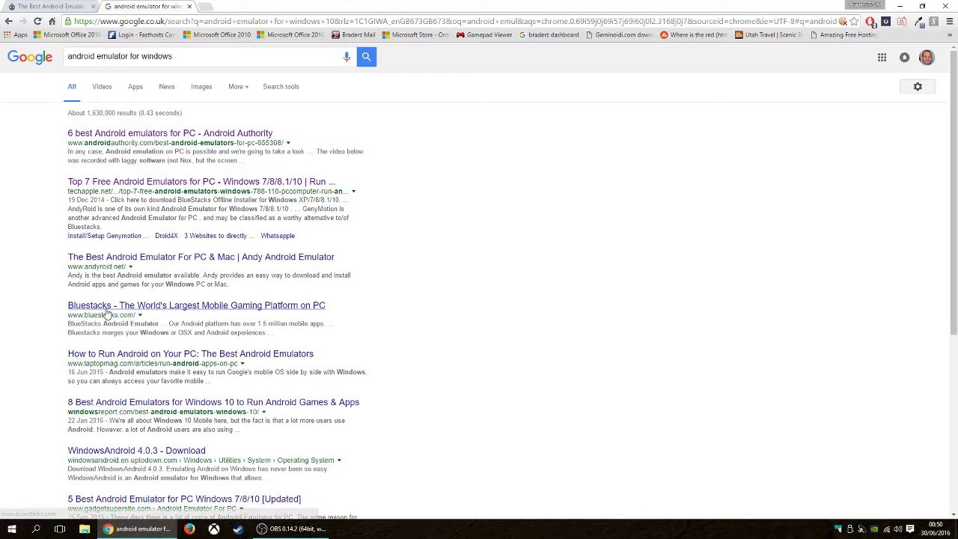
click(900, 6)
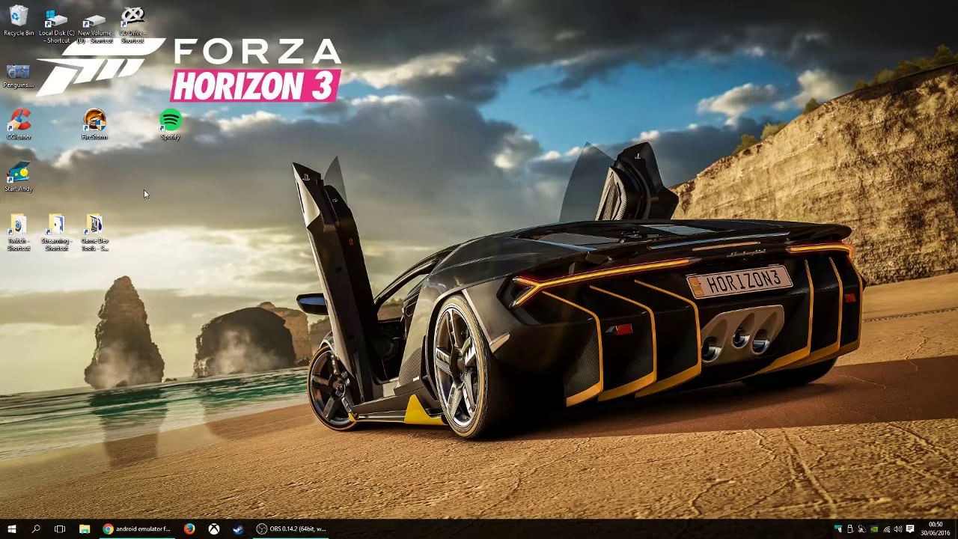
Step: Launch Andy from the Start Andy desktop shortcut and let it boot to the home screen
double_click(24, 177)
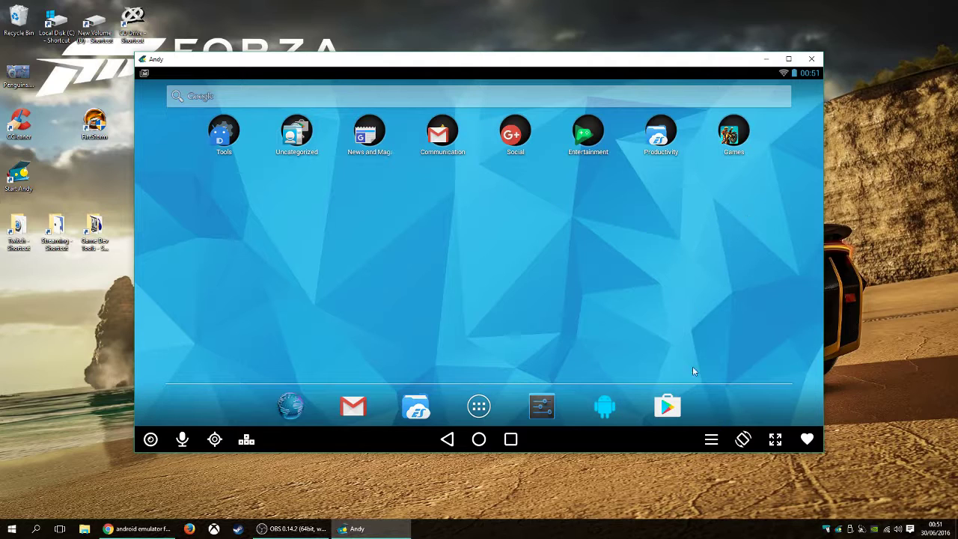
click(668, 406)
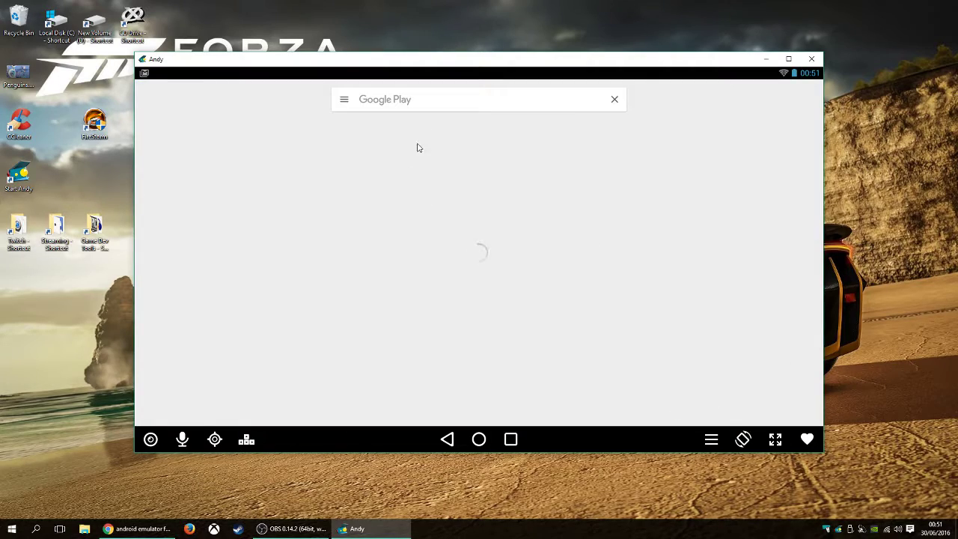
scroll(514, 246, down, 3)
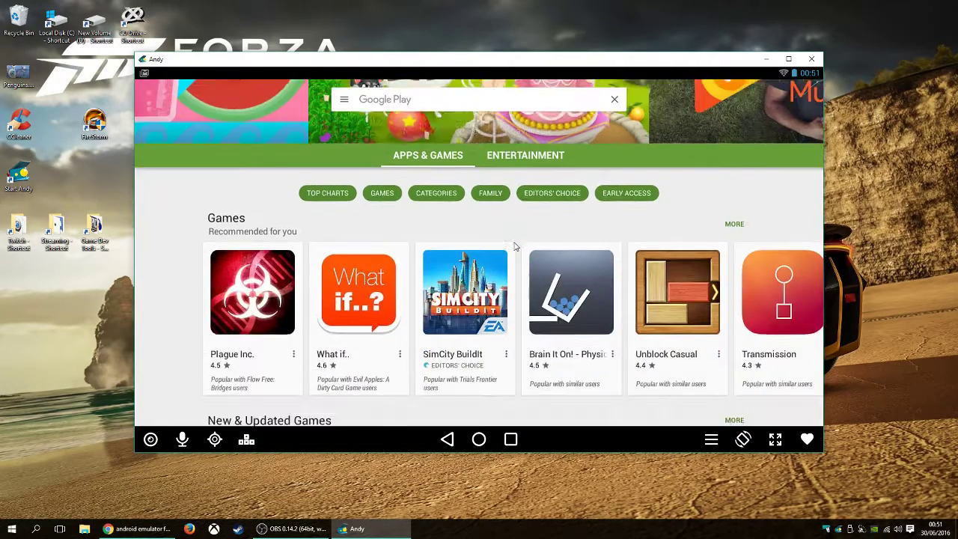
scroll(514, 246, down, 3)
scroll(573, 280, down, 4)
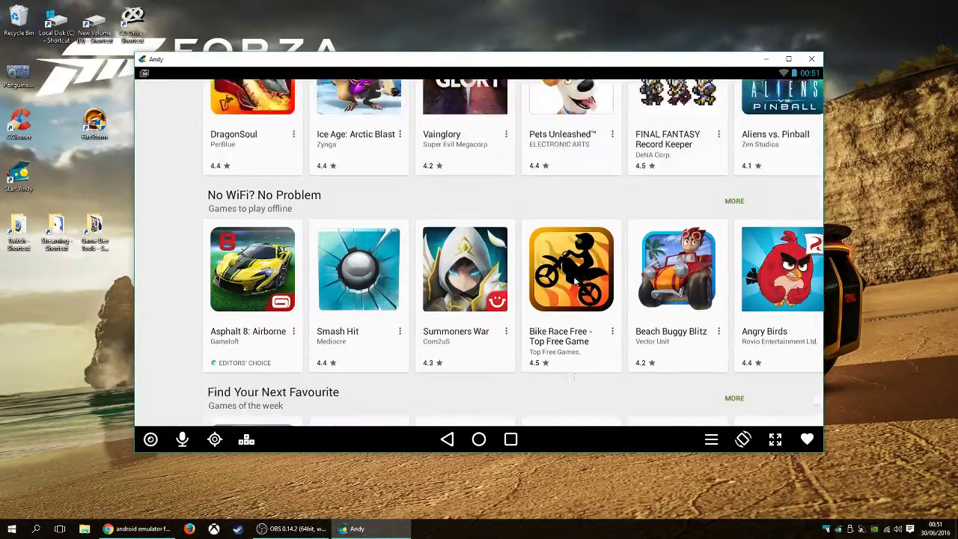
scroll(576, 281, down, 3)
scroll(599, 266, up, 6)
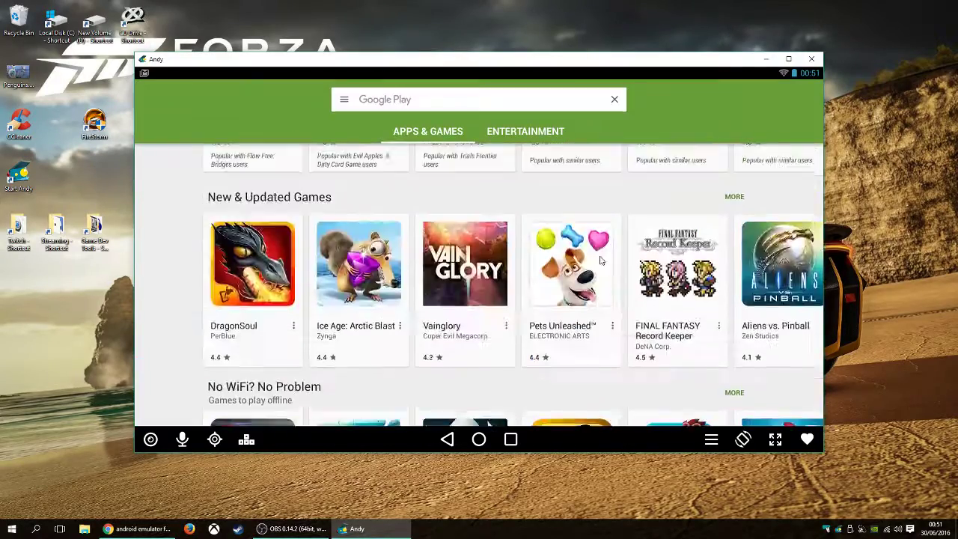
scroll(601, 260, up, 6)
click(437, 103)
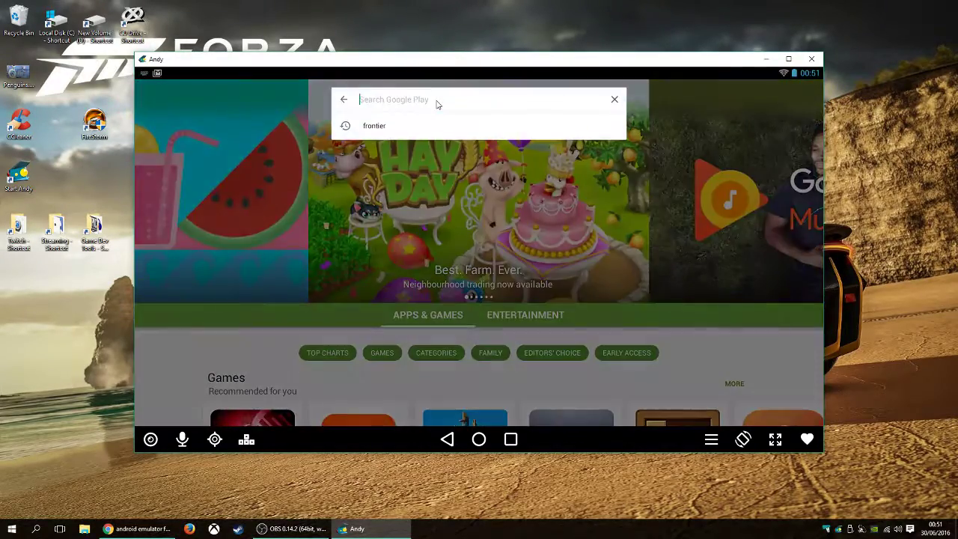
click(374, 126)
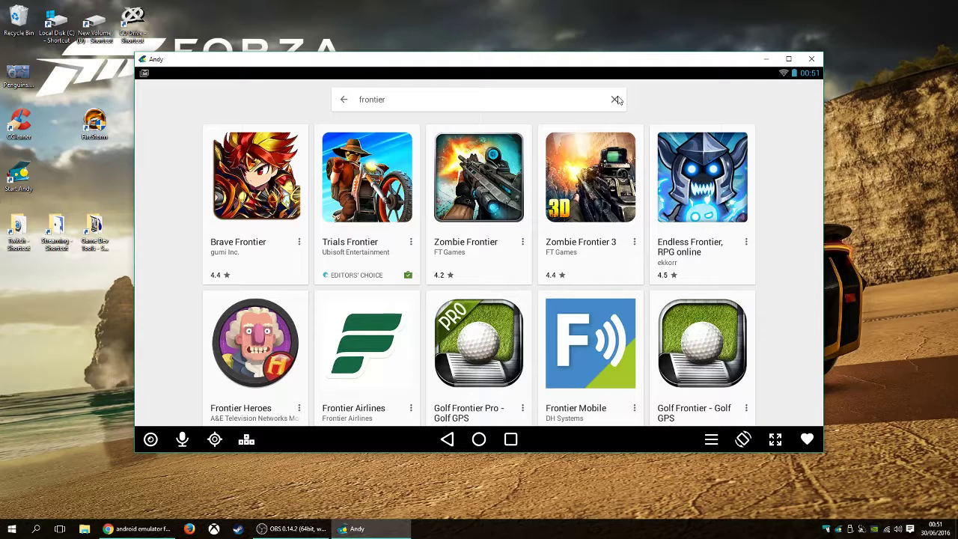
click(479, 439)
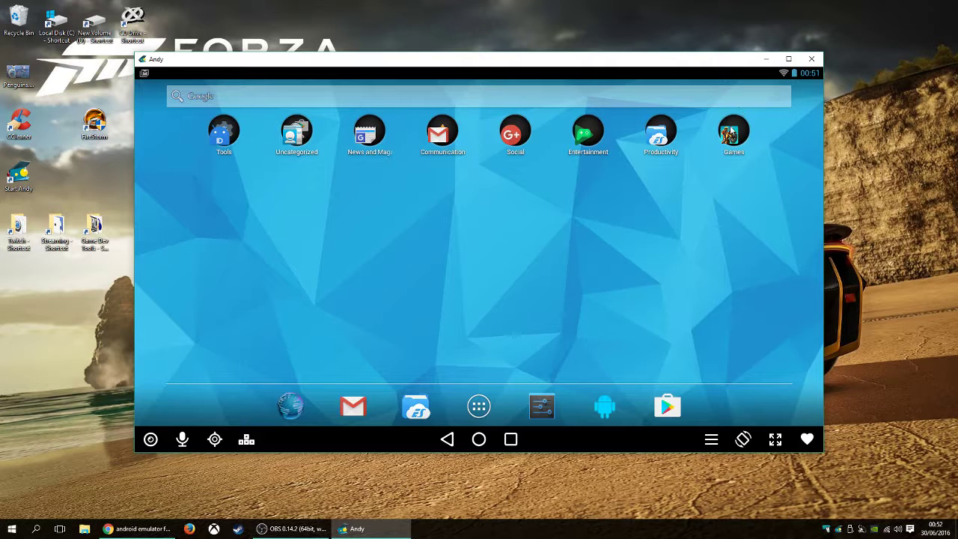
Step: Open Trials Frontier from the Games folder and accept the Hello Rider! privacy terms
click(733, 132)
click(734, 155)
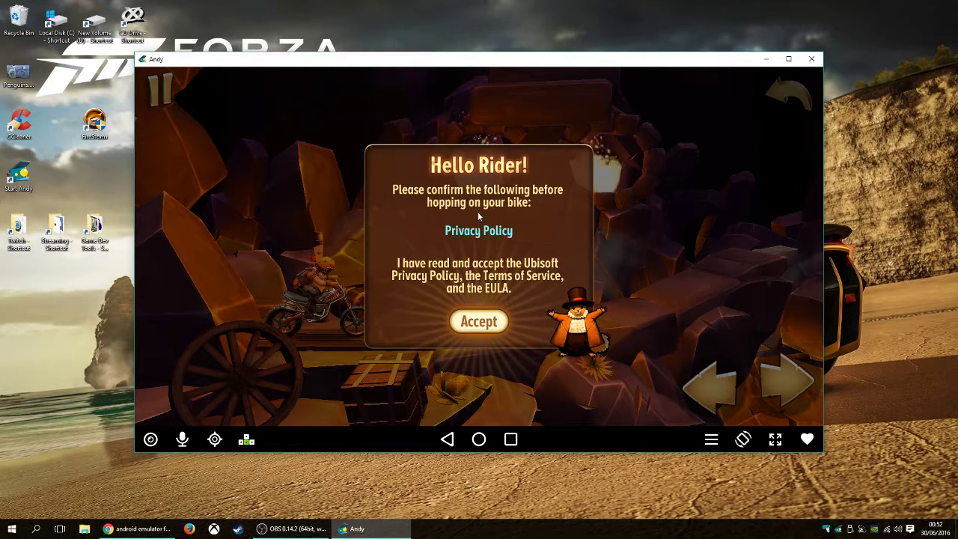
click(483, 321)
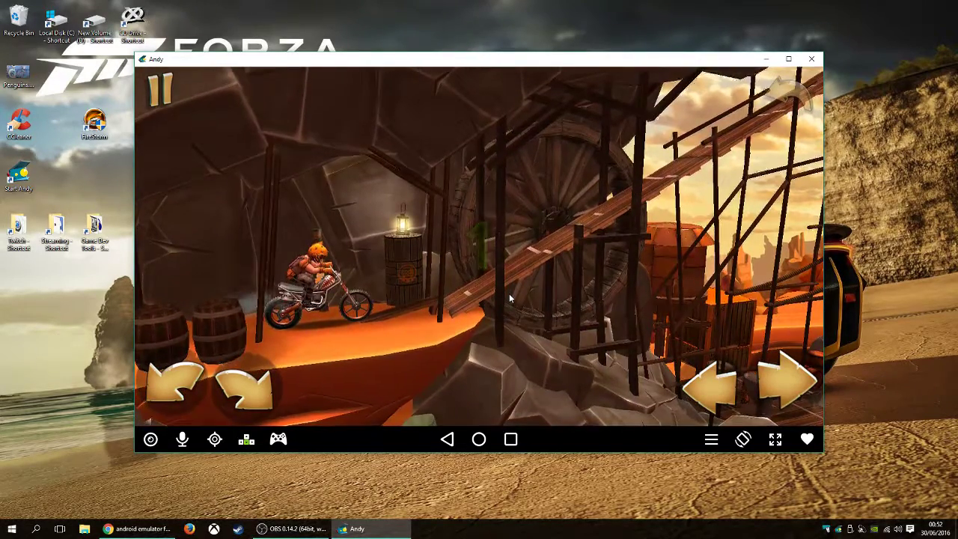
Step: Ride the bike over the rocks, wagon wheels, loop, bone ramp and rock pile toward the checkpoint flag
key(Right)
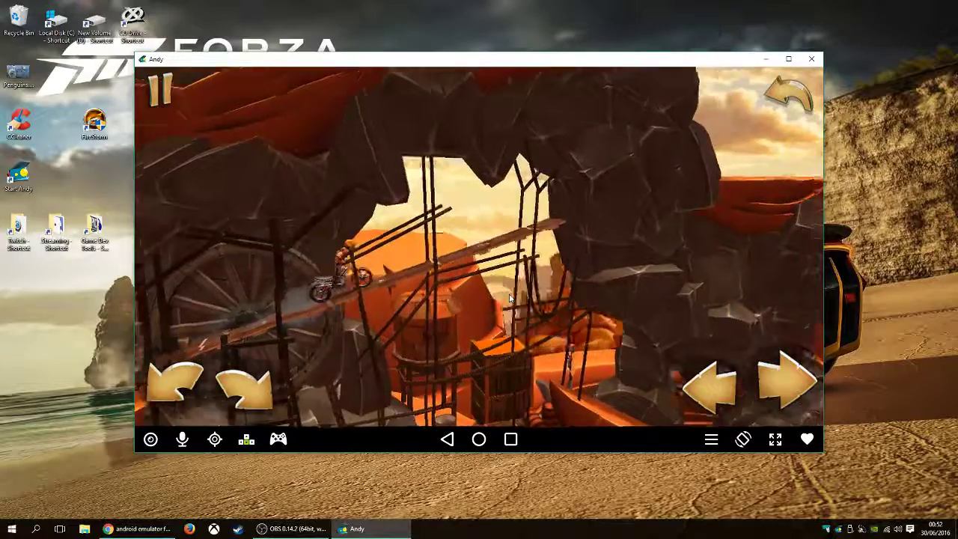
key(Right)
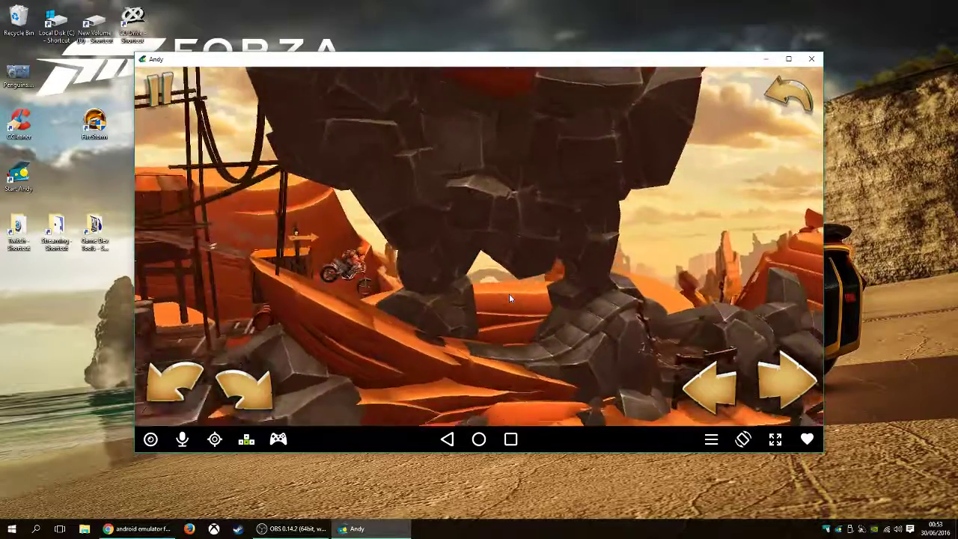
key(Right)
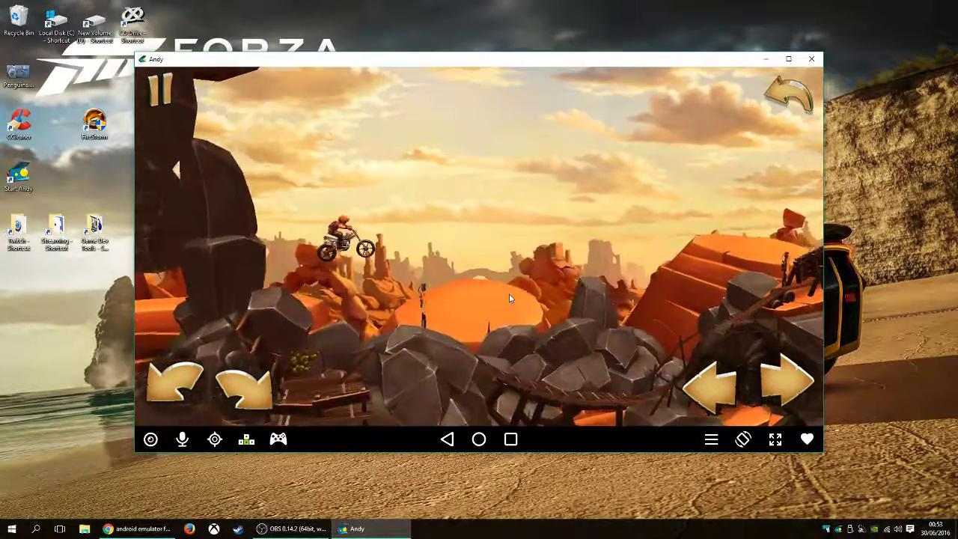
key(Right)
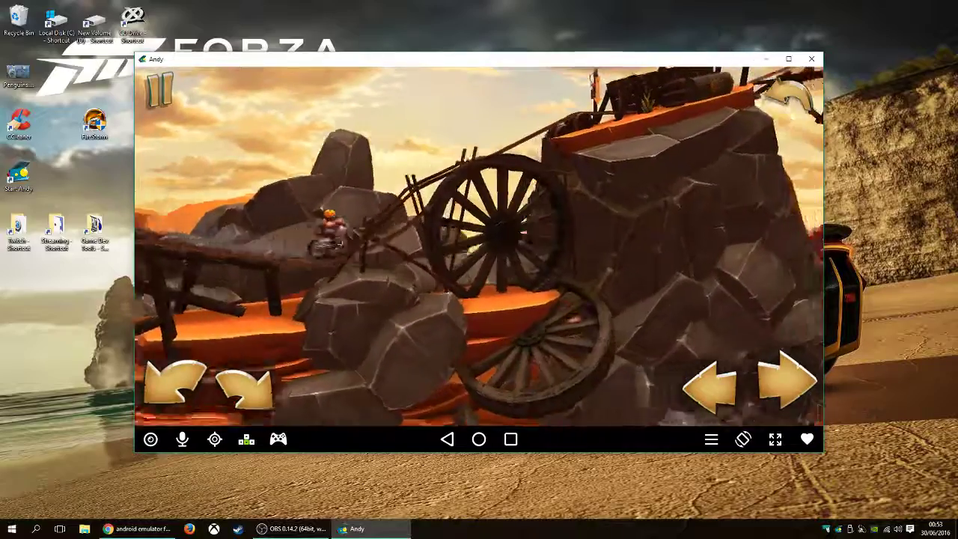
key(Right)
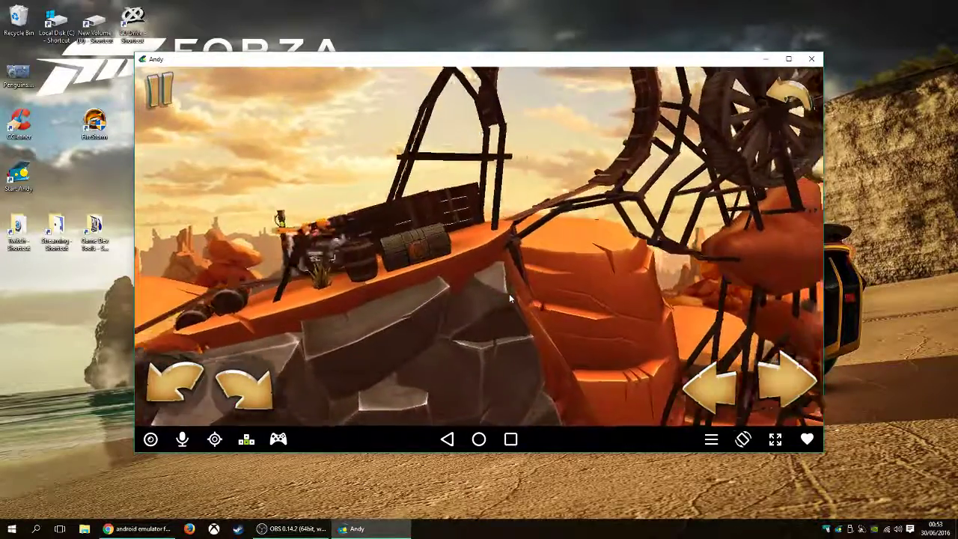
key(Right)
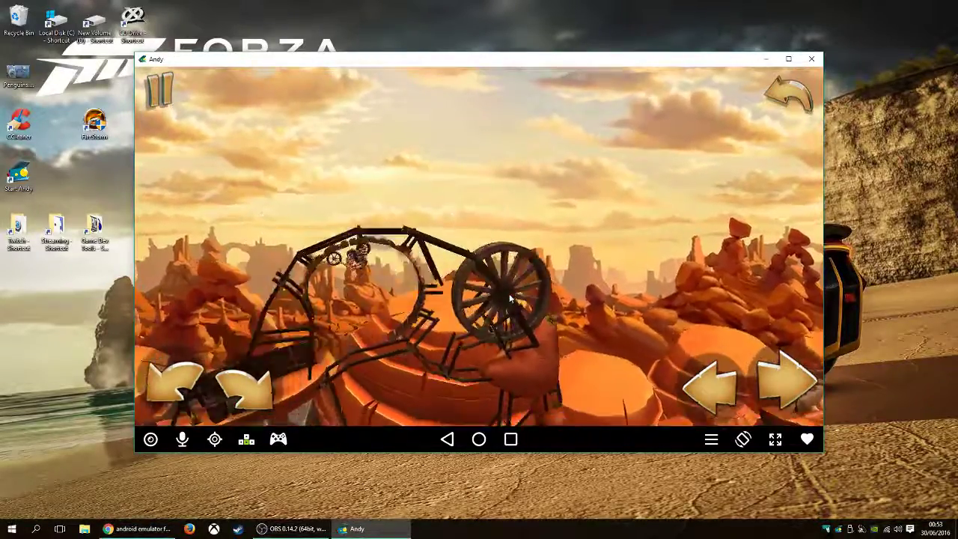
key(Right)
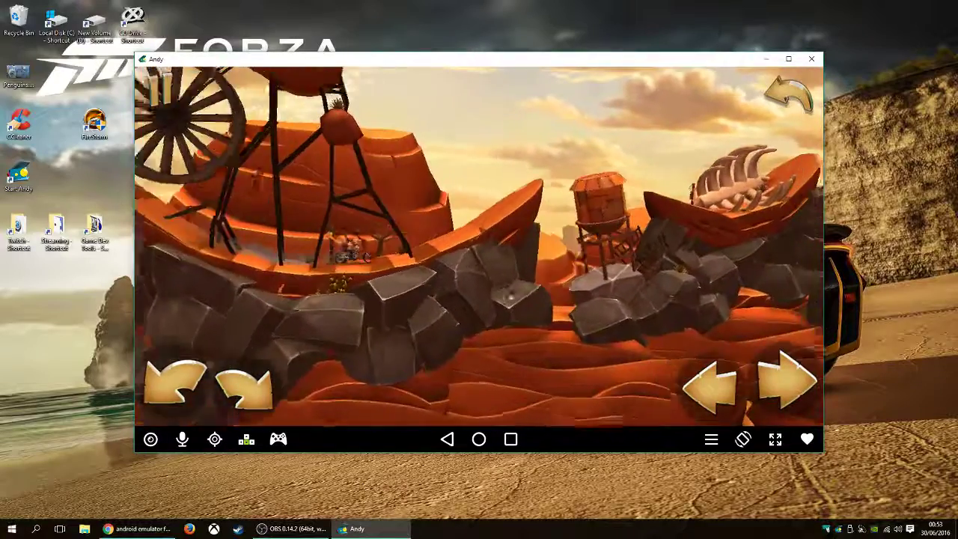
key(Right)
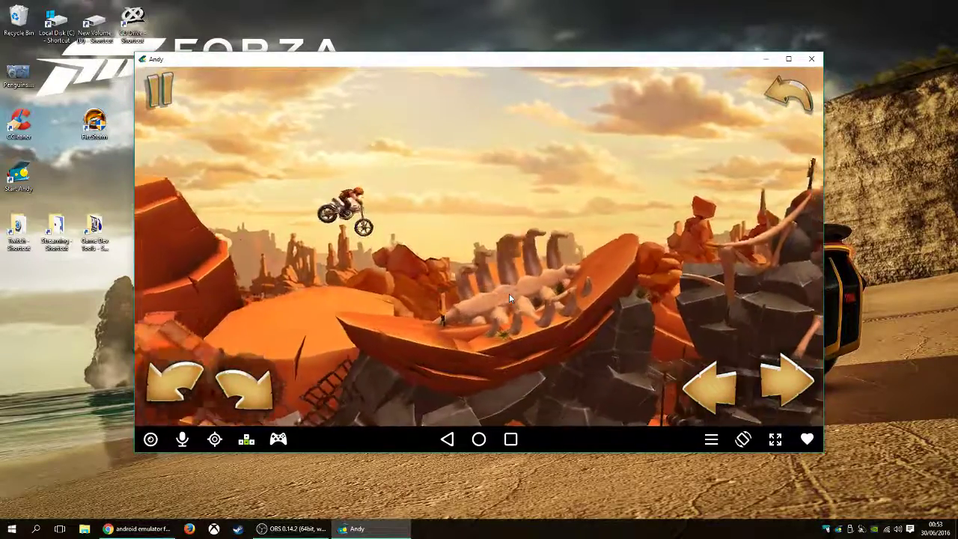
key(Right)
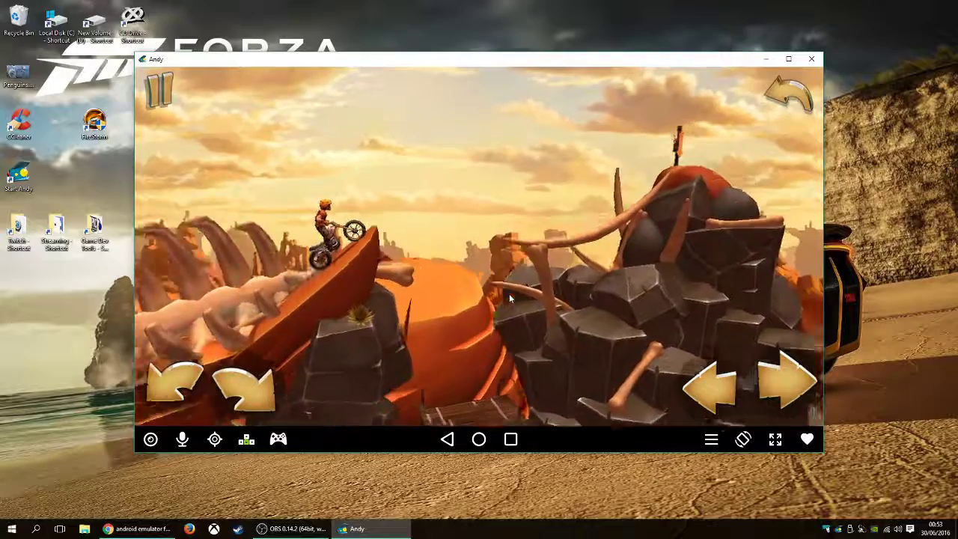
key(Right)
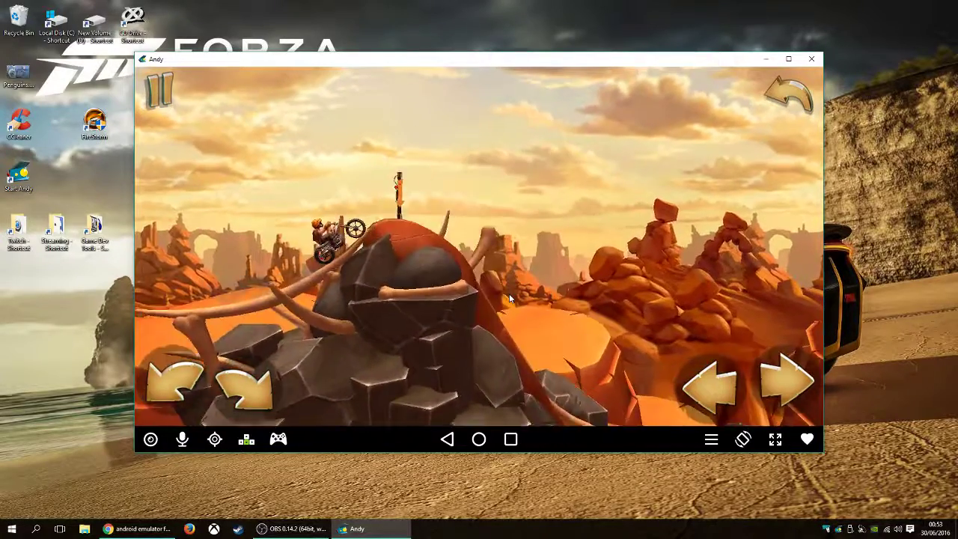
key(Right)
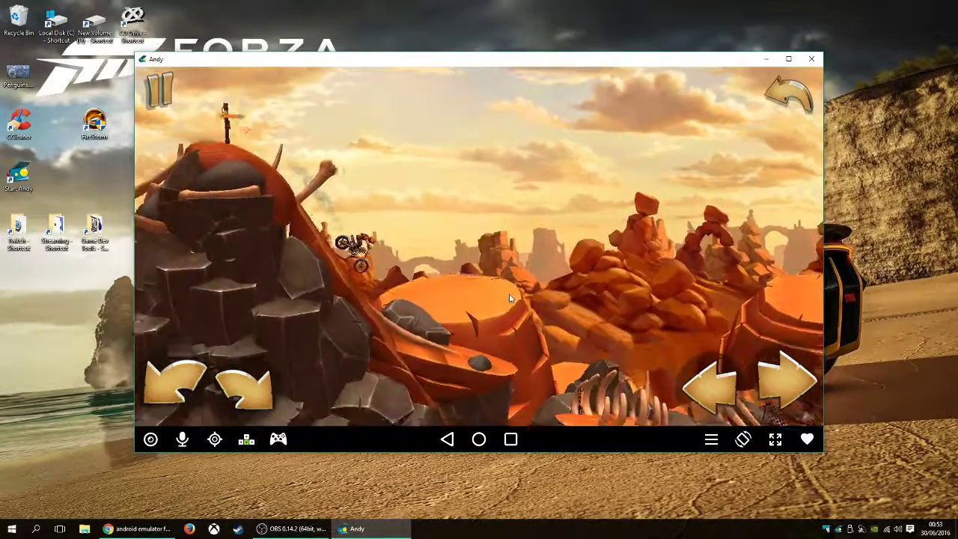
key(Right)
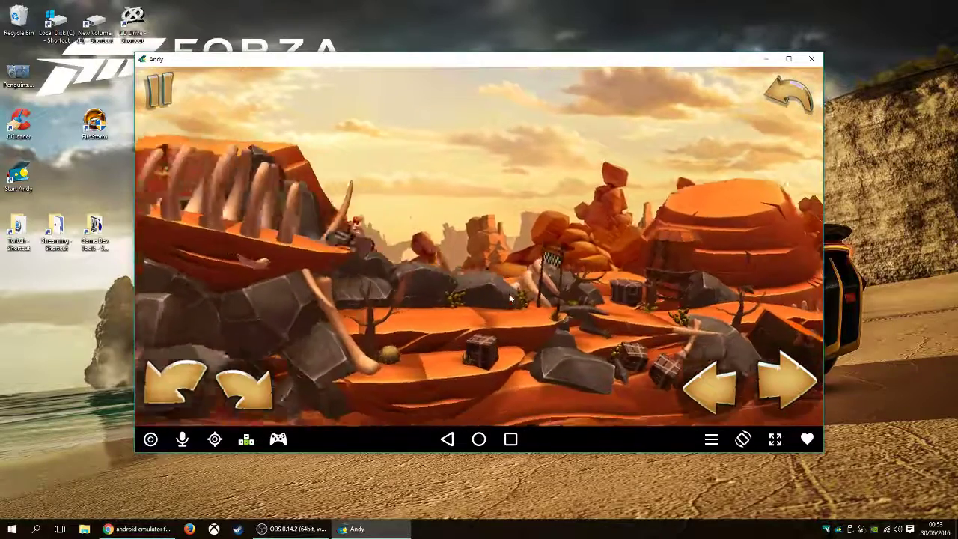
key(Right)
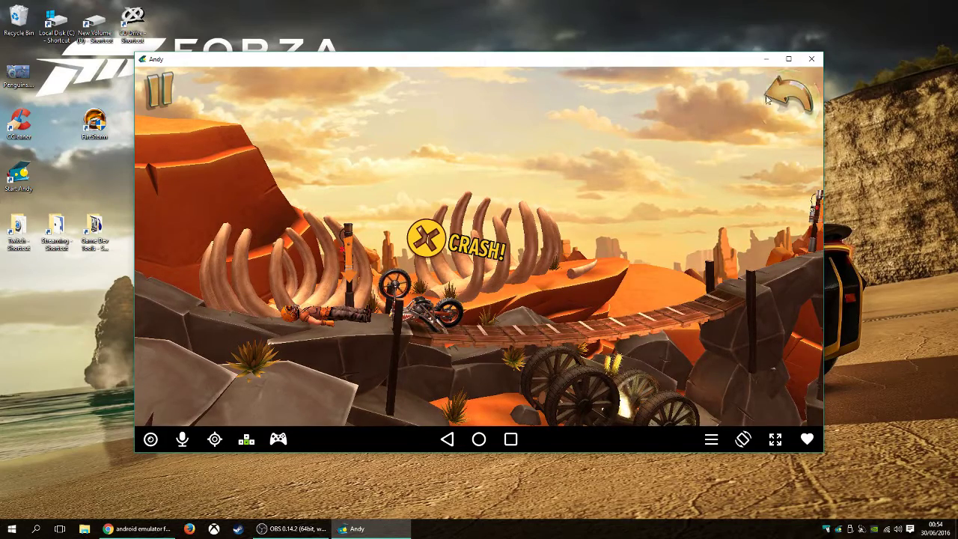
Step: Restart after the crash and ride across the suspension bridge onto the rocks beyond
click(793, 99)
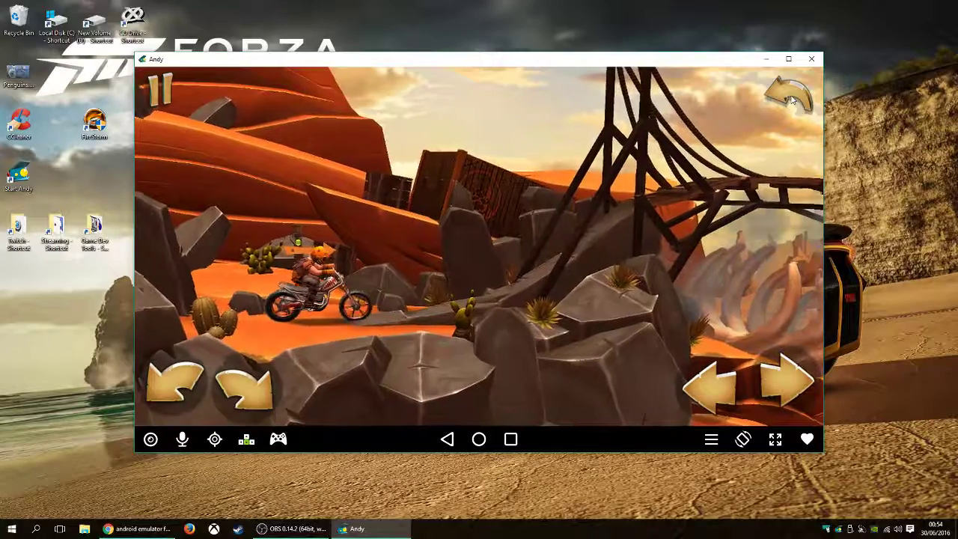
key(Right)
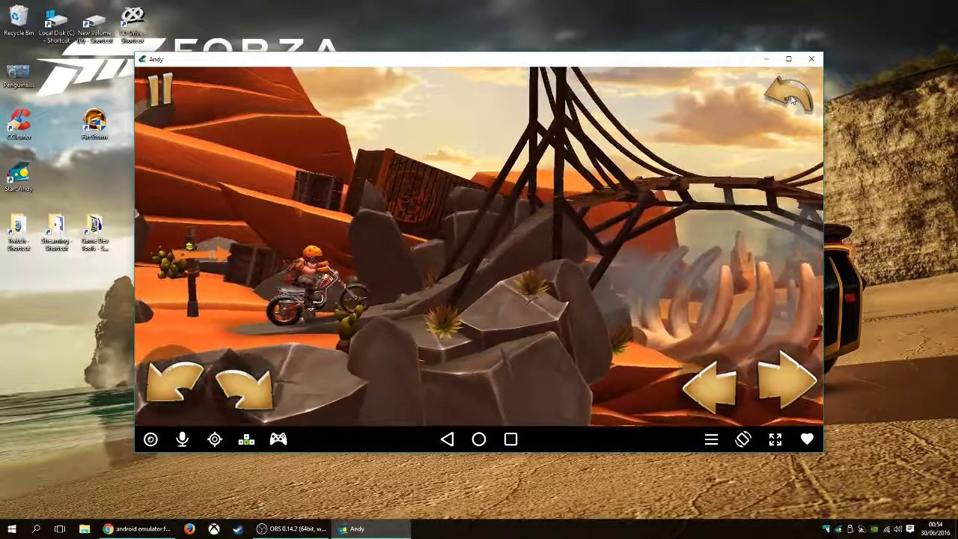
key(Right)
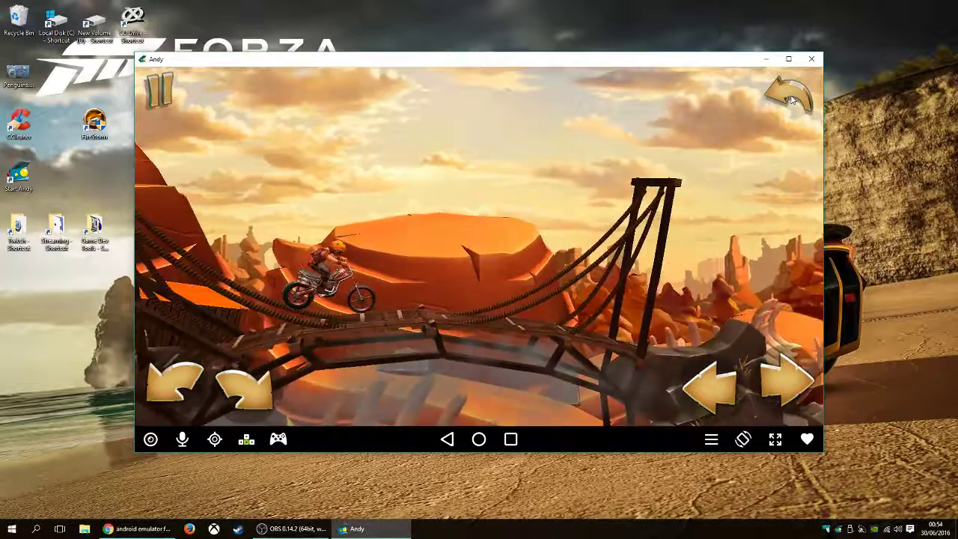
key(Right)
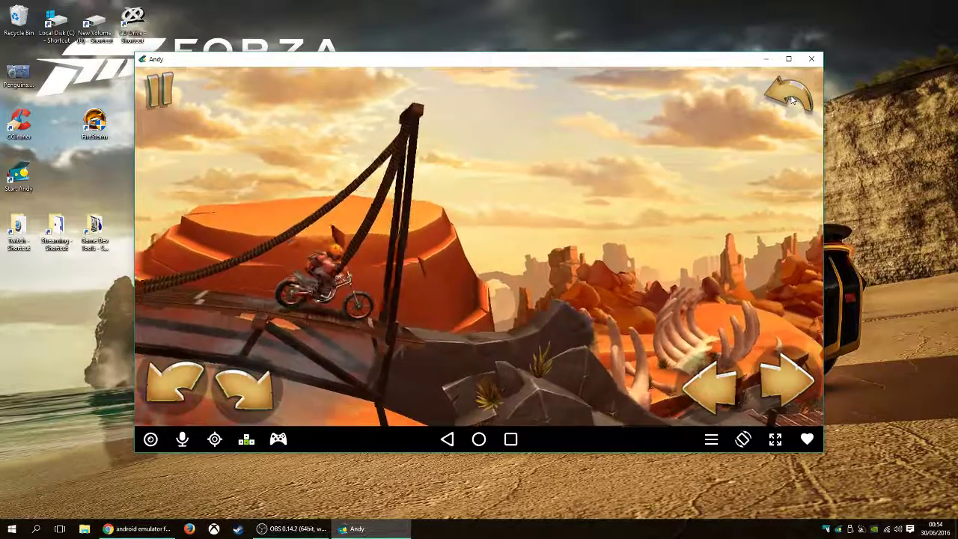
key(Right)
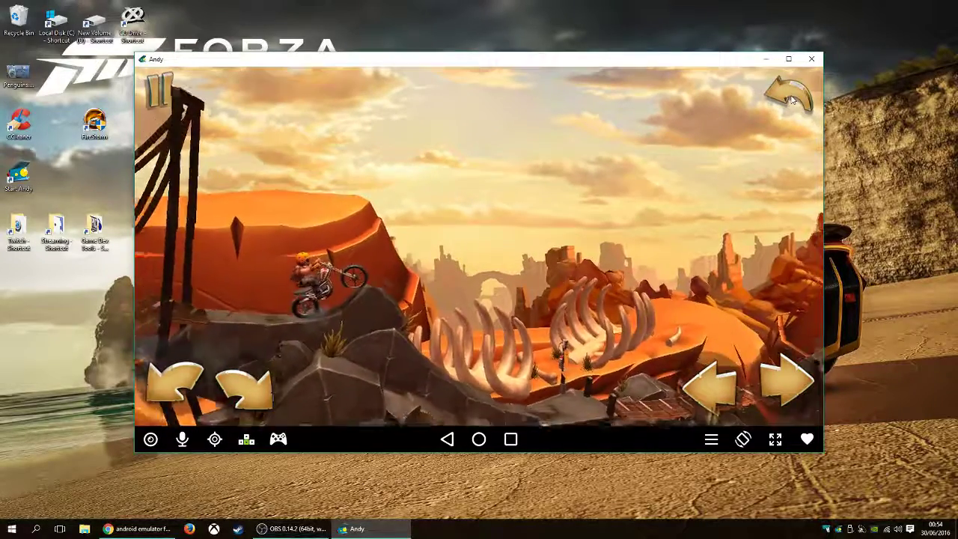
key(Left)
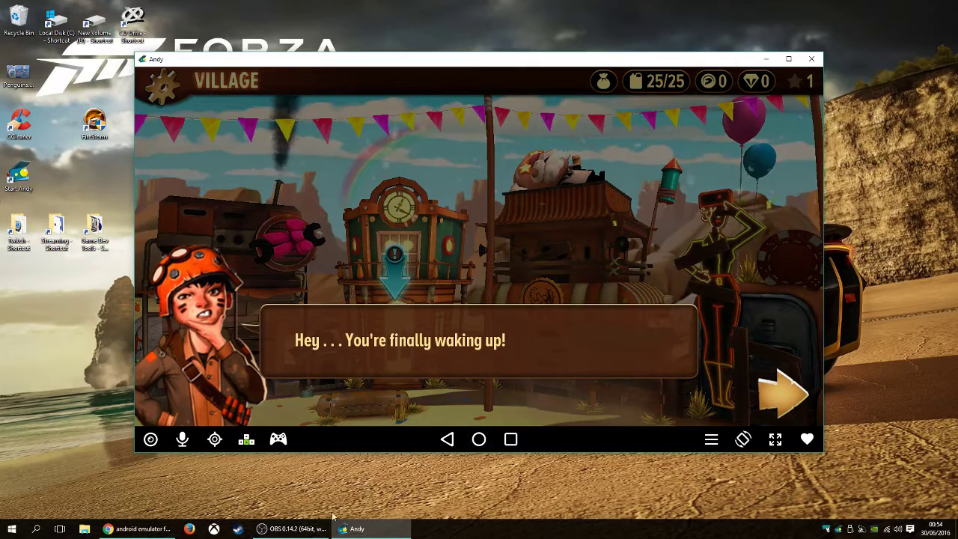
Step: Bring the OBS Studio window with the Xbox/PS4/PC scene in front of Andy
click(291, 529)
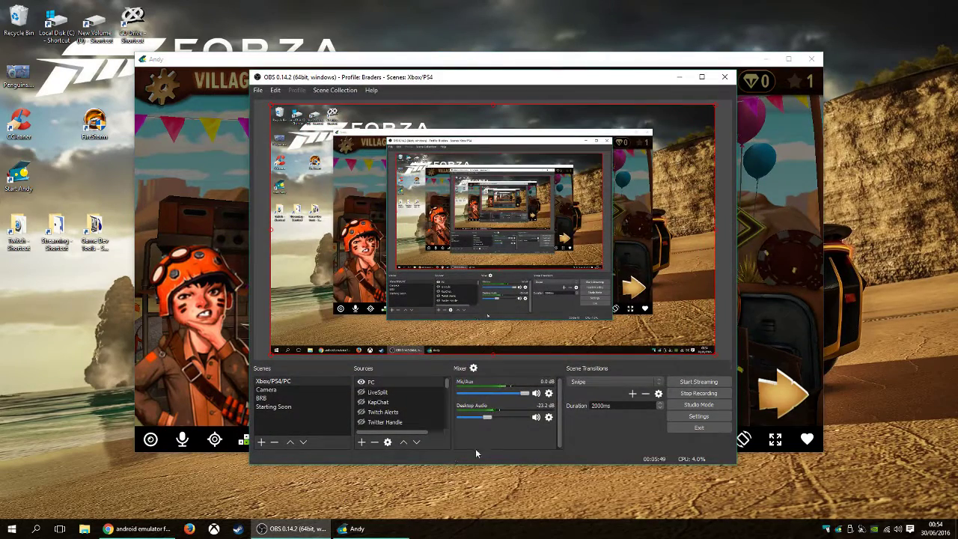